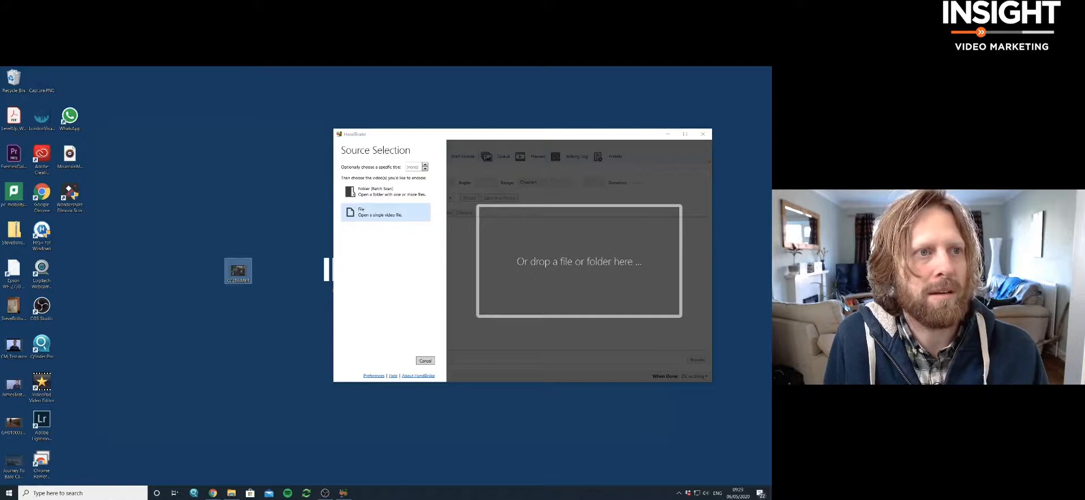
Load the C0216.MP4 video from the desktop as the source
click(386, 212)
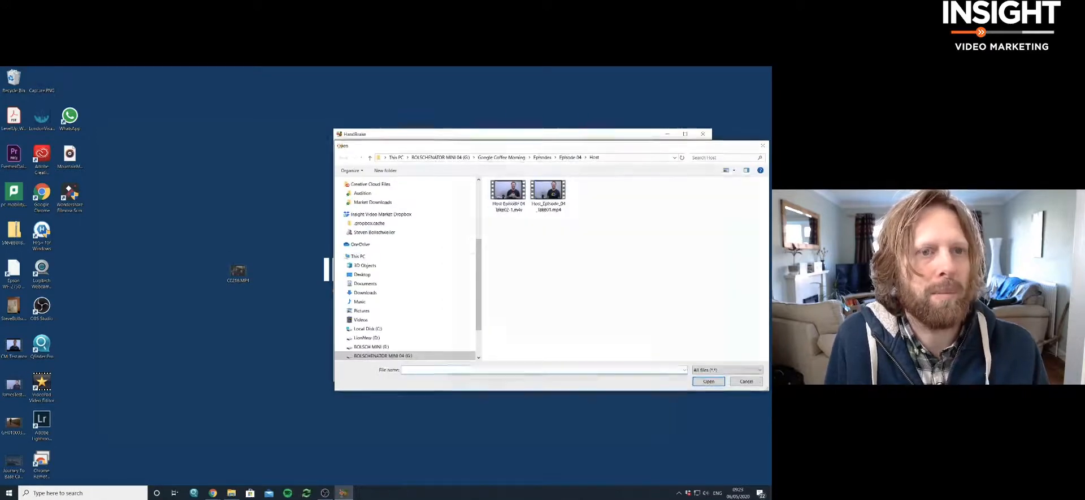
key(Escape)
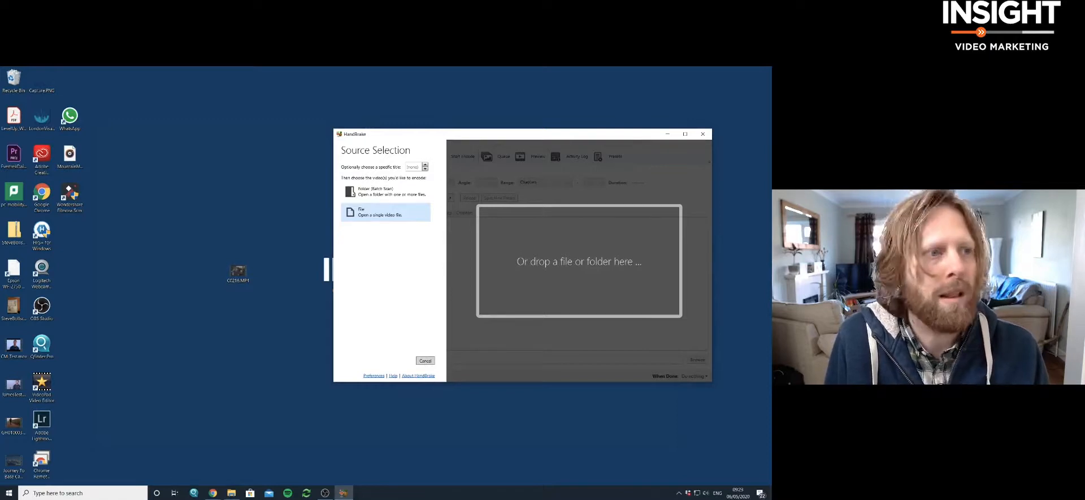
drag(196, 241, 210, 271)
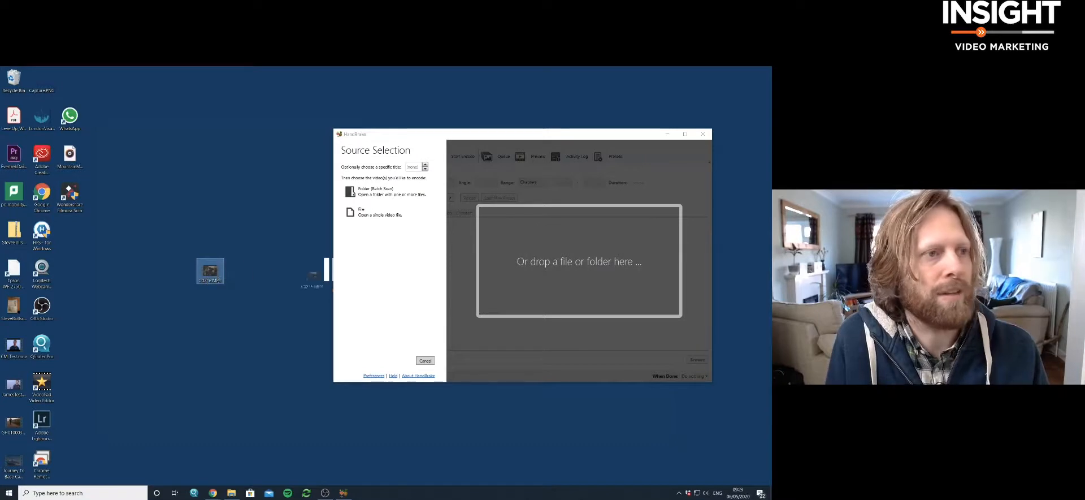
drag(210, 270, 323, 277)
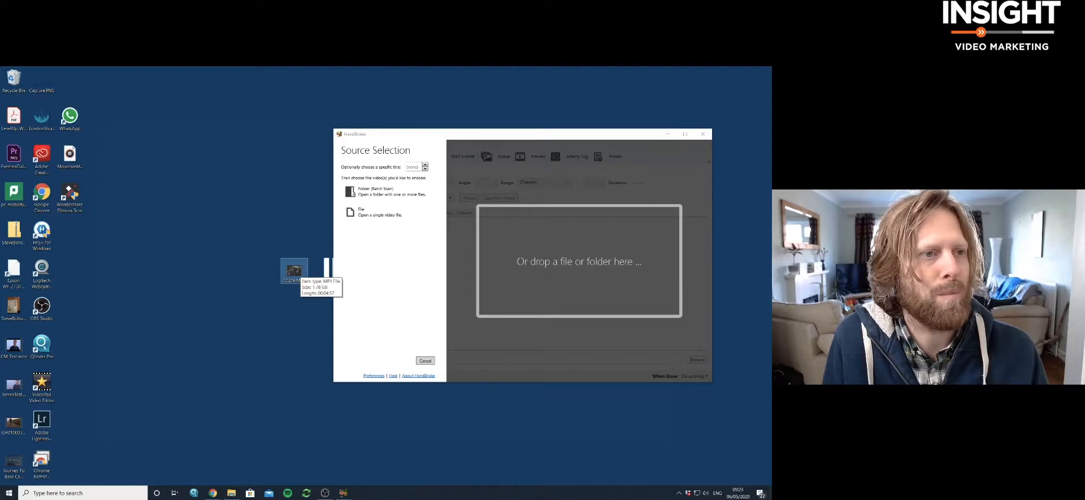
drag(299, 271, 579, 261)
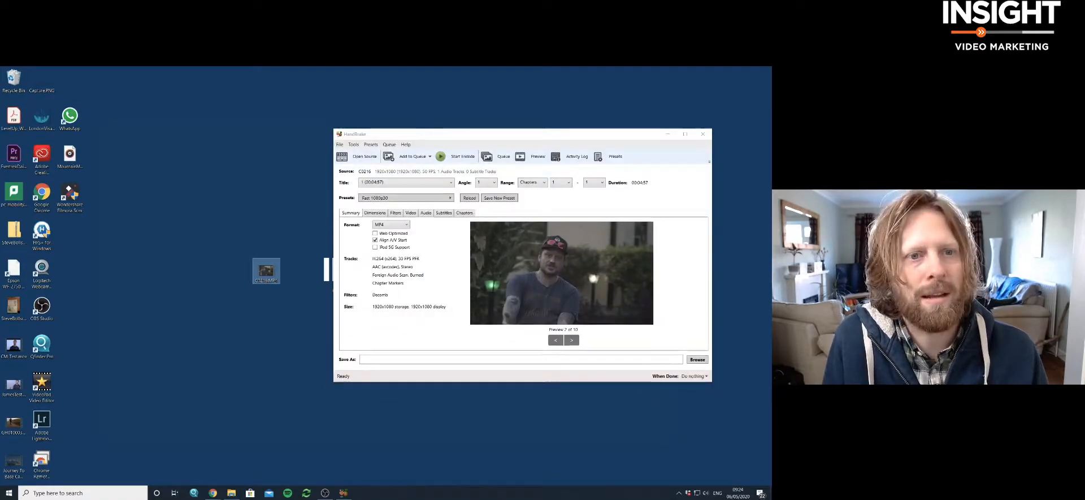
Look through the preview frames of the loaded source video
click(571, 340)
click(571, 340)
click(572, 339)
click(572, 339)
click(571, 339)
click(555, 339)
click(556, 339)
click(555, 340)
click(556, 339)
click(556, 340)
click(556, 340)
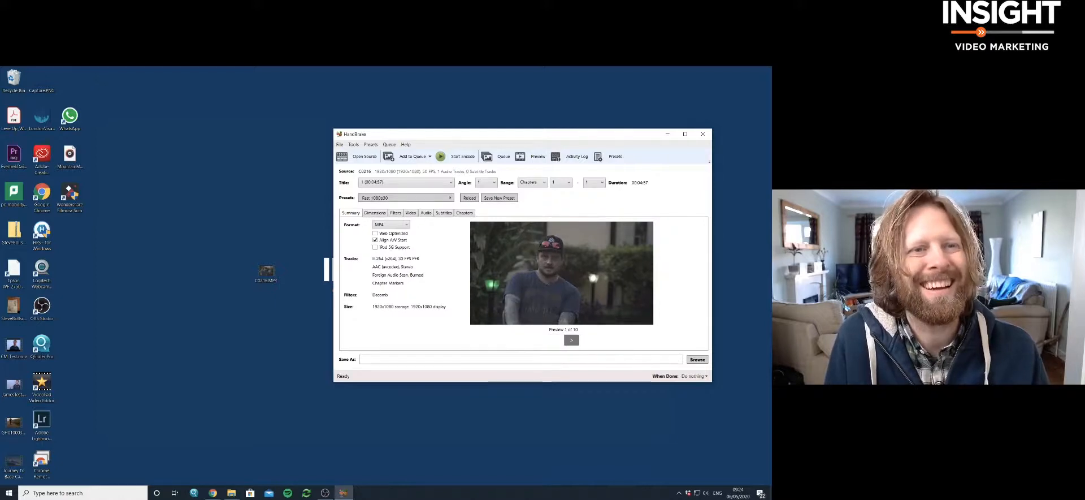
click(571, 339)
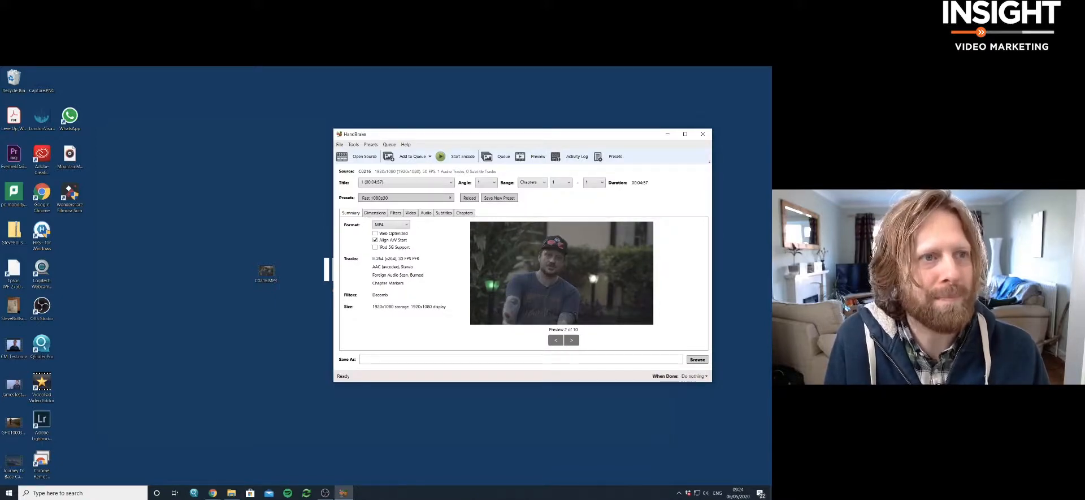
drag(508, 134, 504, 113)
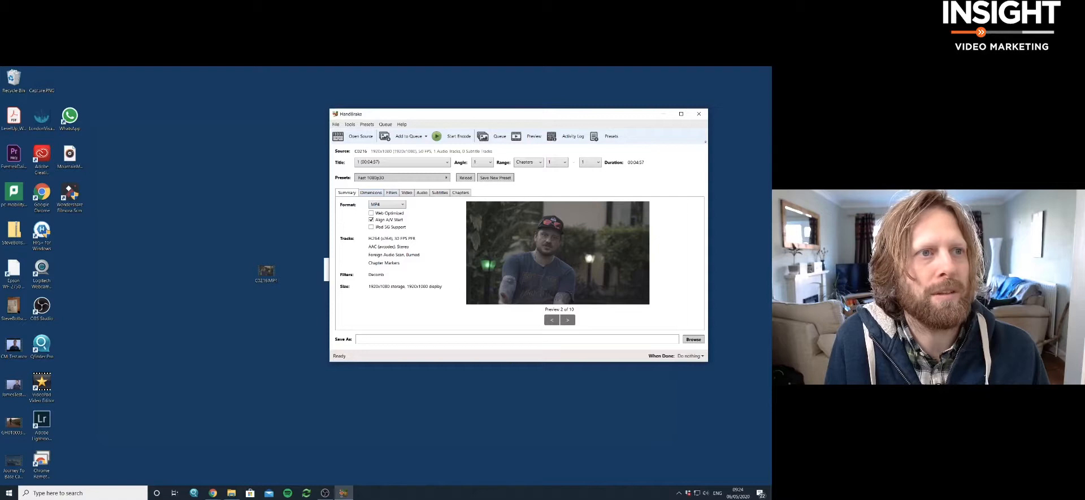
Set the video framerate to 25 FPS
click(407, 193)
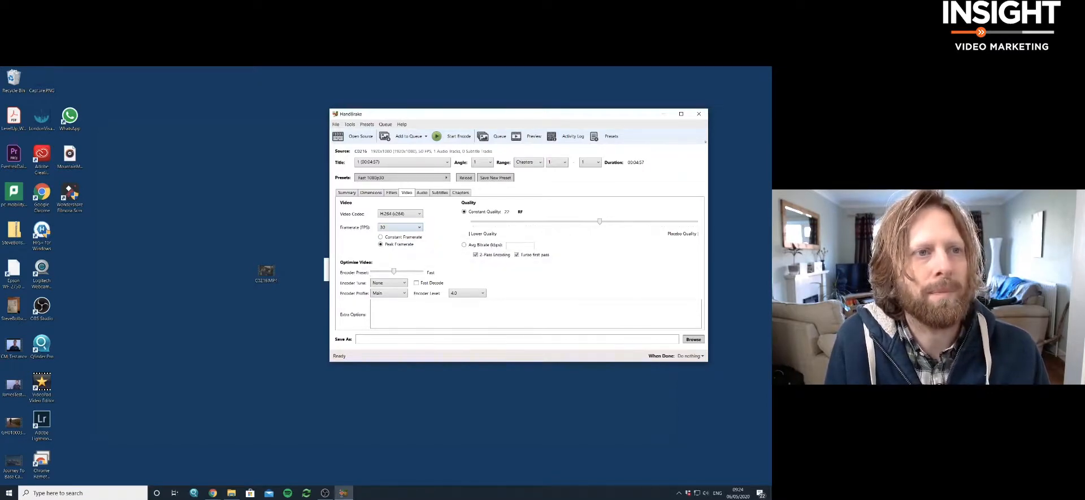
click(400, 227)
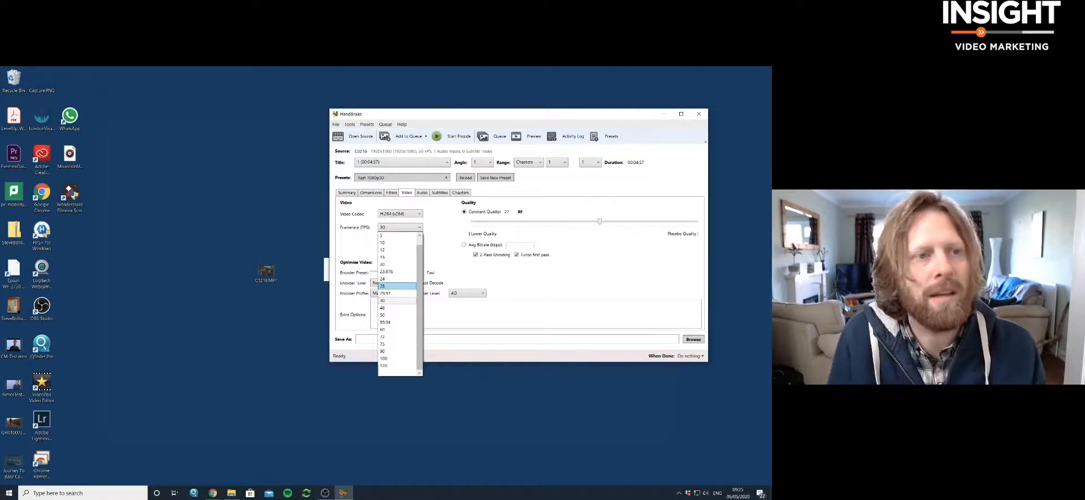
click(390, 285)
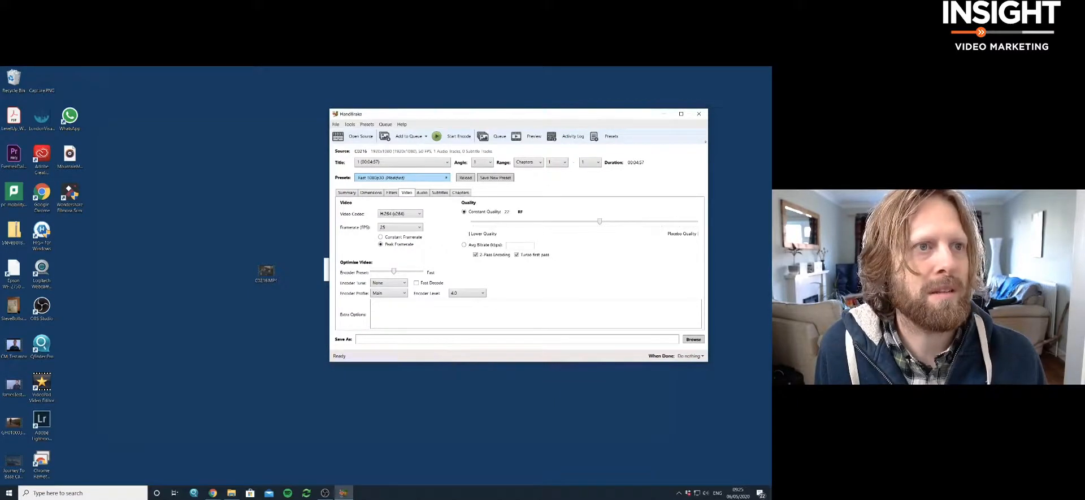
Apply the Vimeo YouTube HQ 1080p60 web preset and set its framerate to 25 FPS
click(446, 177)
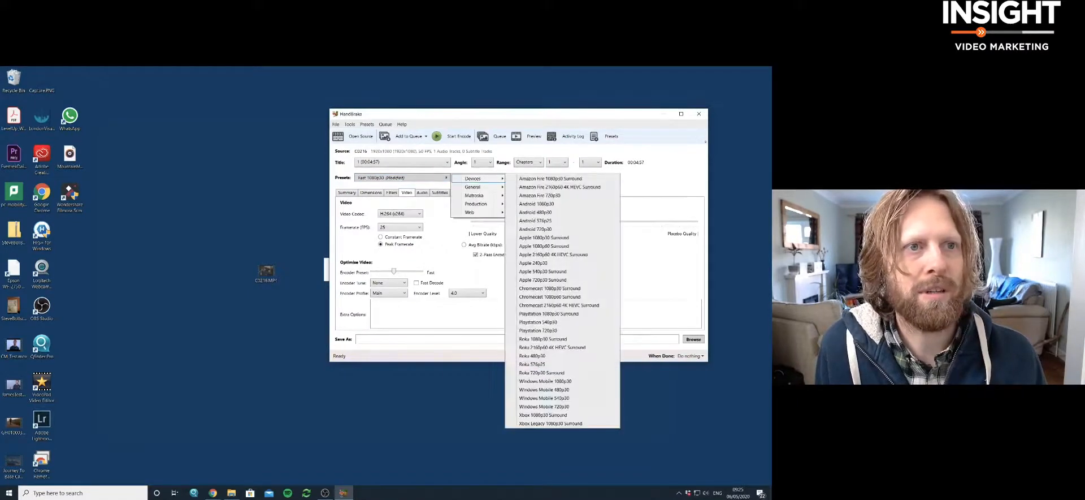
mouse_move(474, 179)
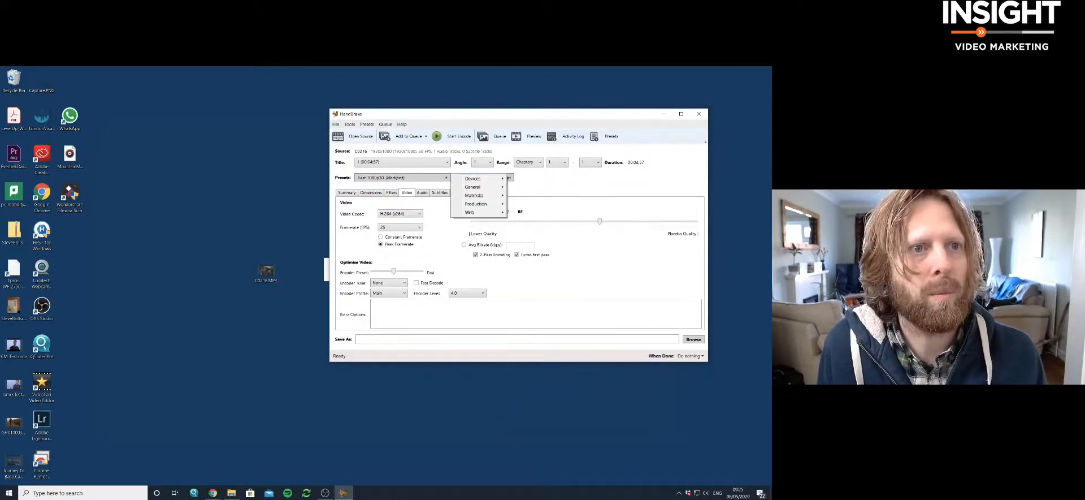
mouse_move(474, 212)
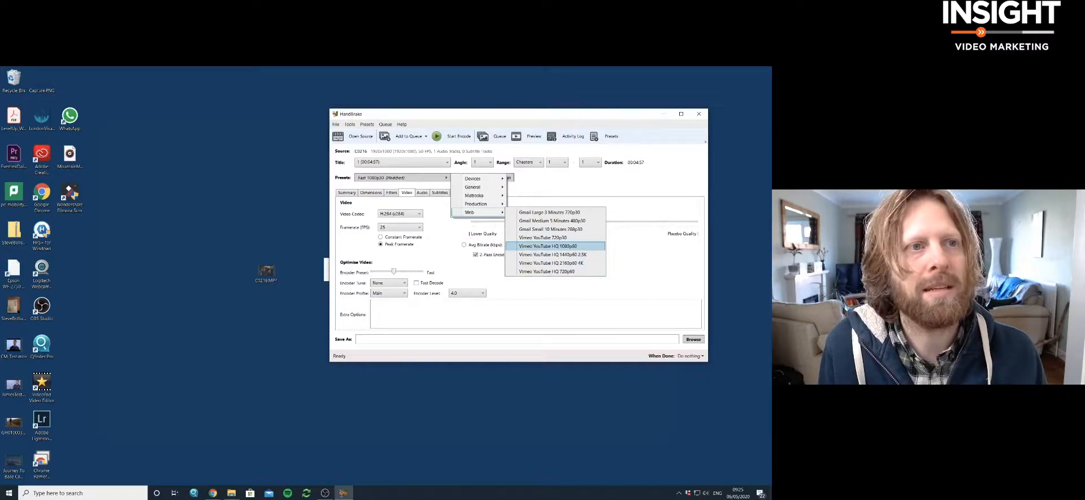
click(548, 246)
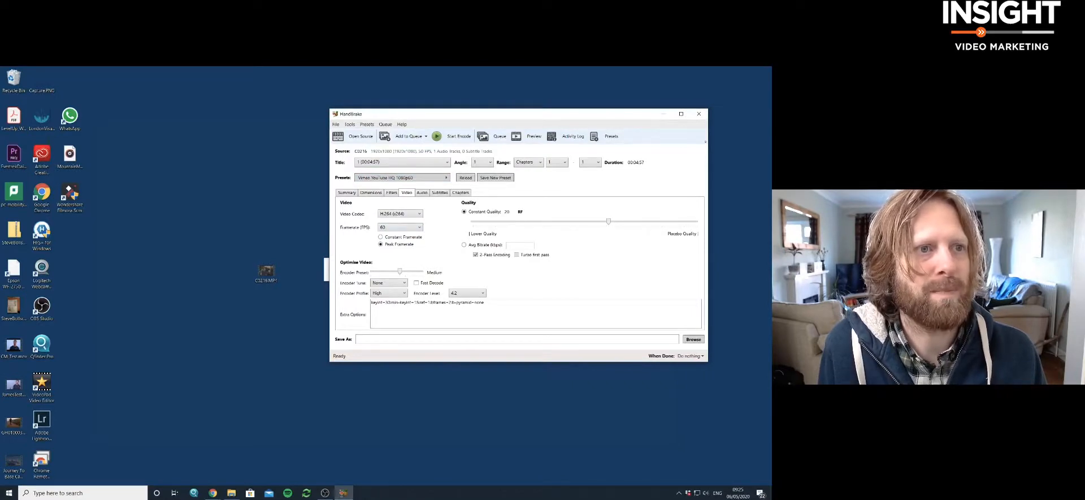
click(400, 226)
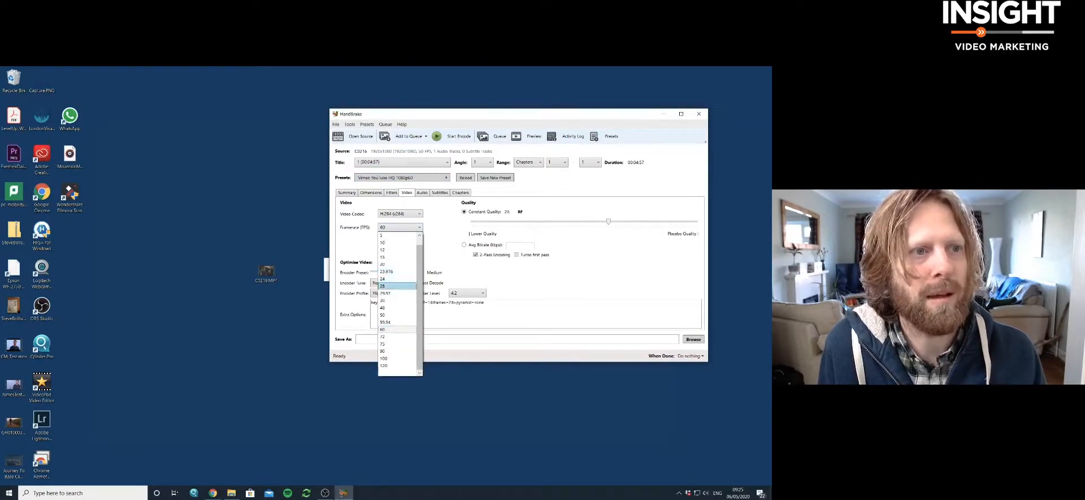
click(395, 281)
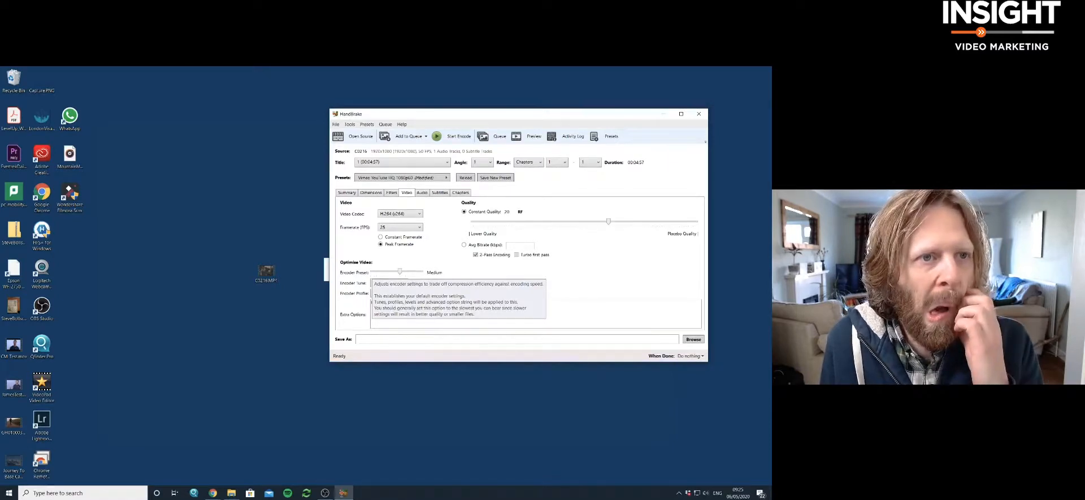
Try the Superfast and Placebo encoder presets and the lowest constant quality, restoring Medium and RF 20
drag(400, 272, 376, 271)
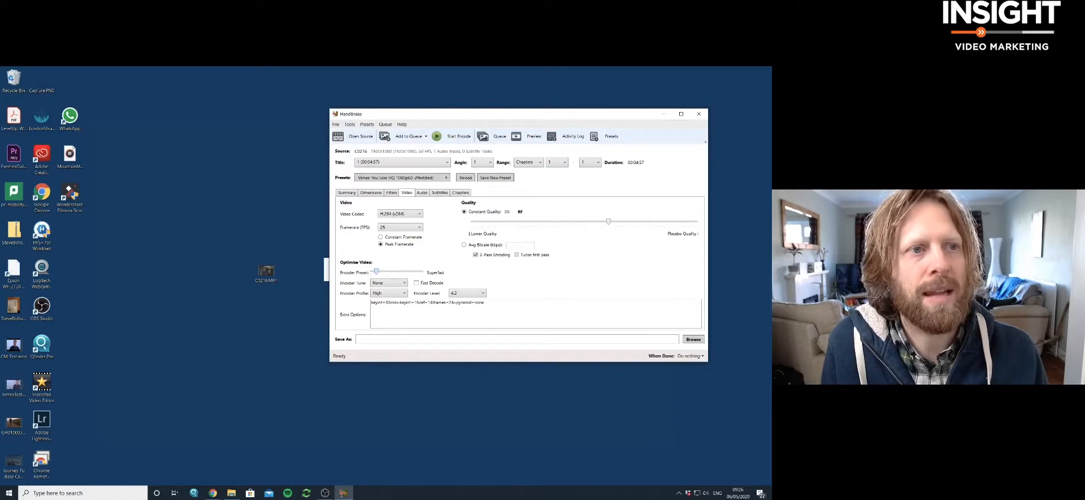
drag(377, 272, 400, 271)
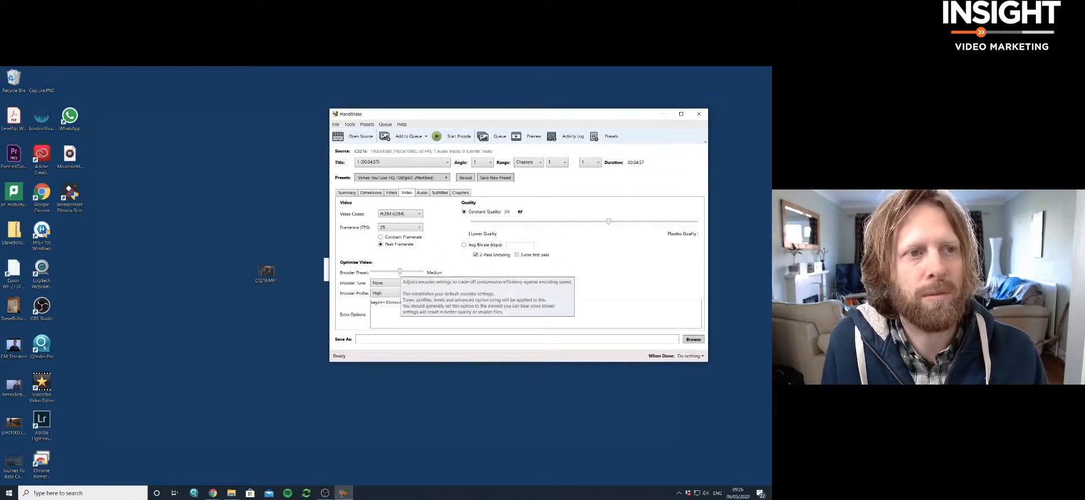
drag(400, 271, 423, 271)
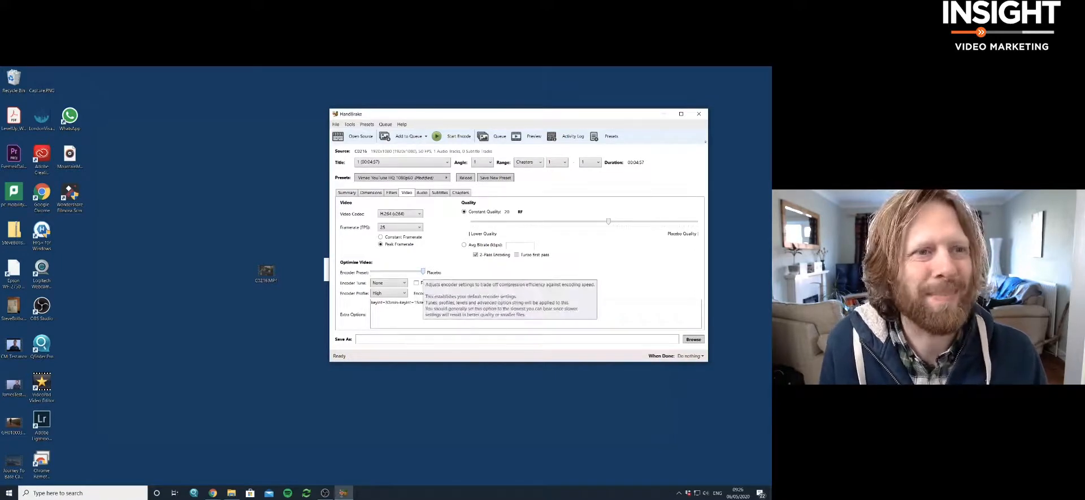
drag(422, 272, 405, 271)
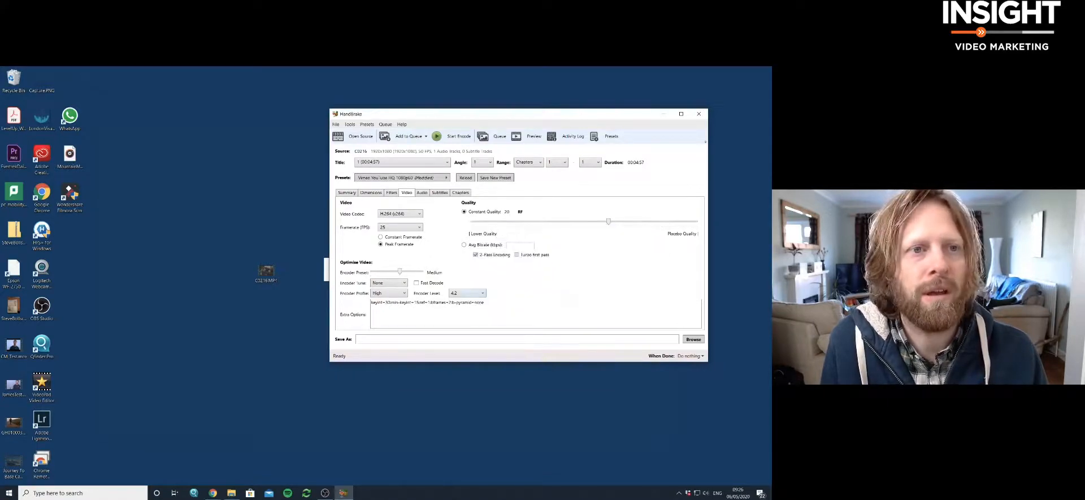
drag(609, 221, 471, 221)
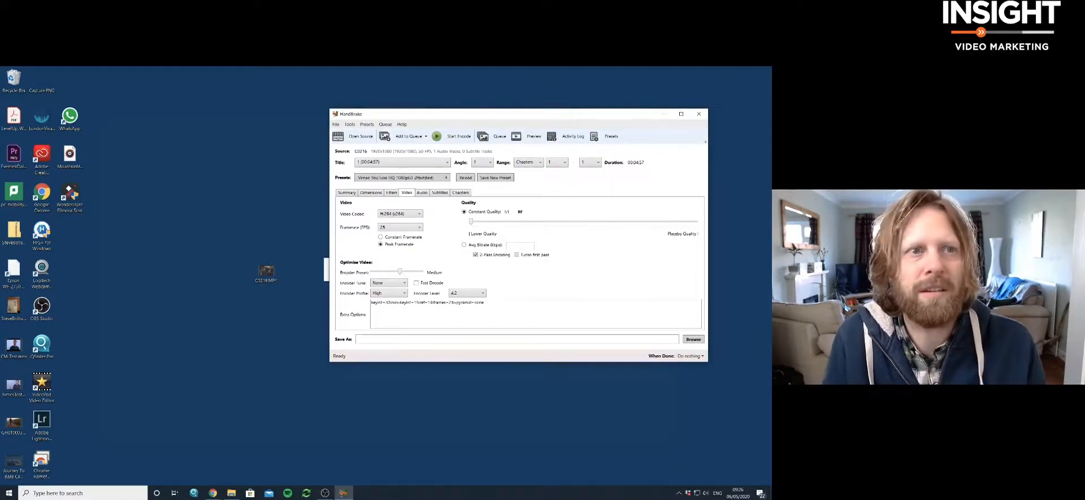
drag(471, 221, 608, 221)
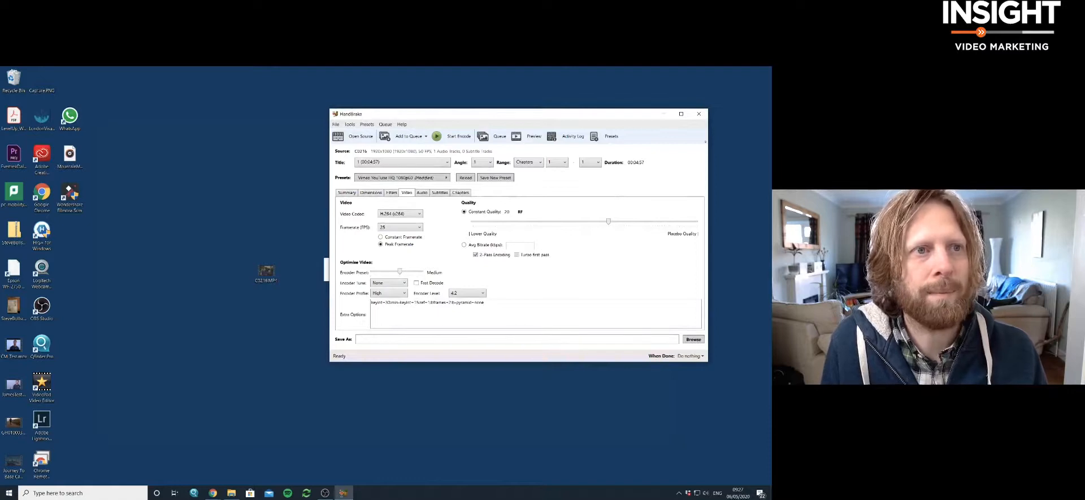
View the audio track settings and return to the video settings
click(422, 193)
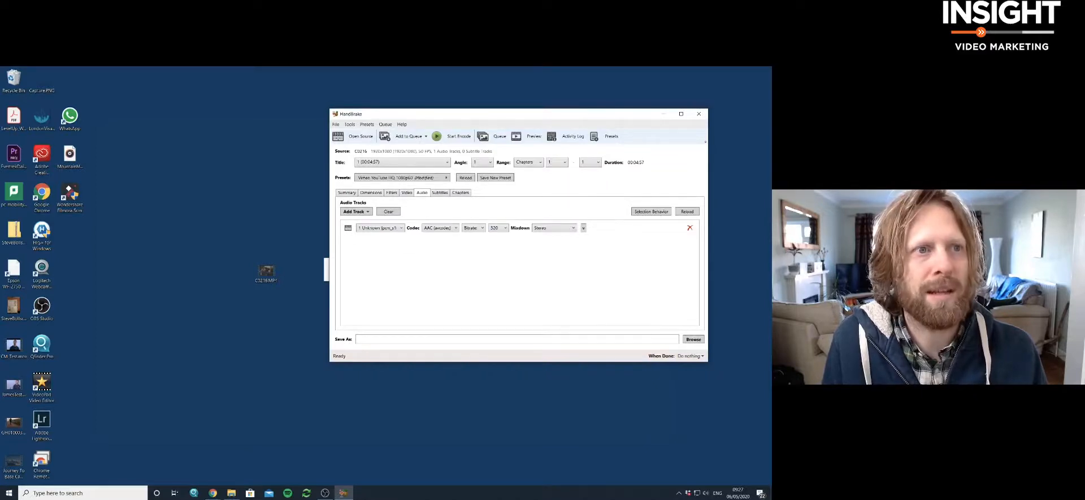
click(407, 192)
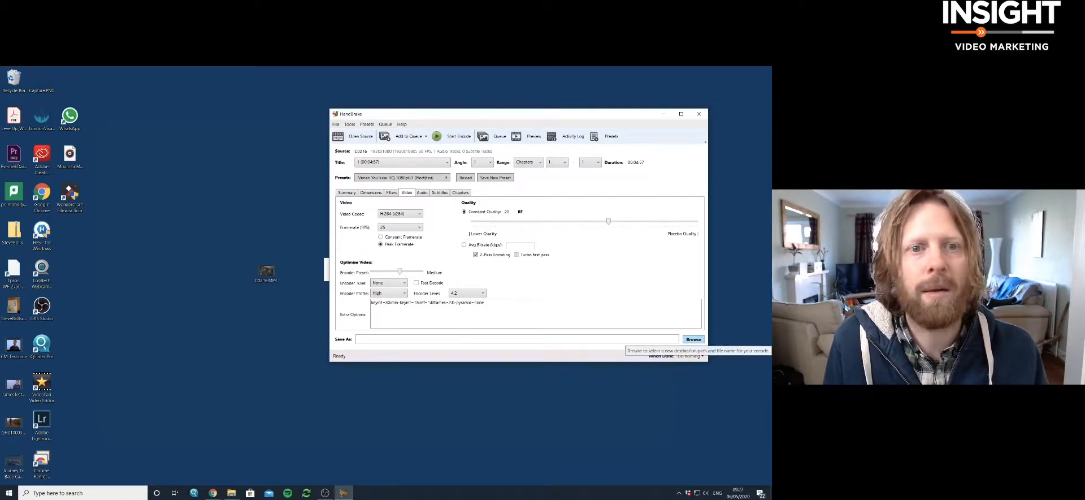
Set the output destination to the desktop with the file name C0216_SmallFileSize
click(693, 339)
scroll(362, 235, up, 3)
scroll(362, 235, up, 3)
click(360, 176)
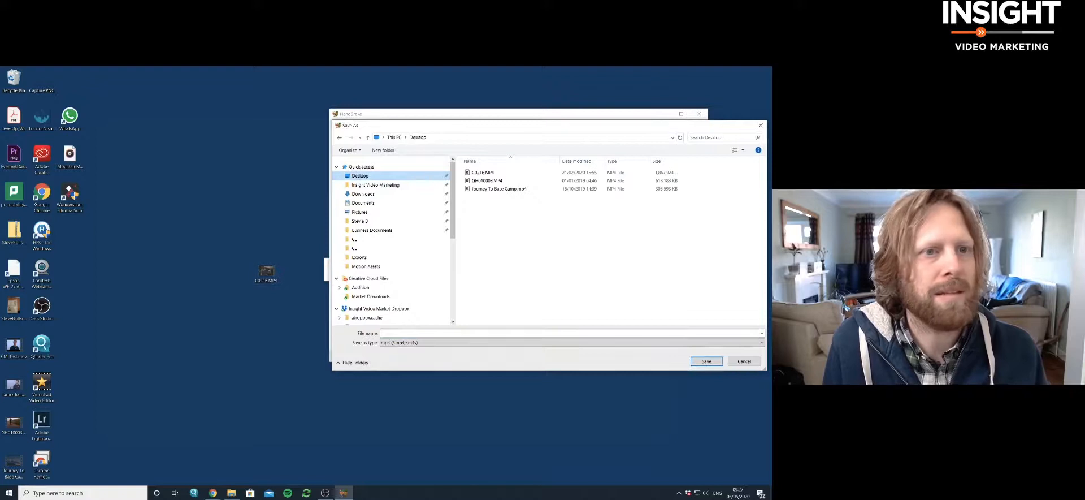
click(417, 332)
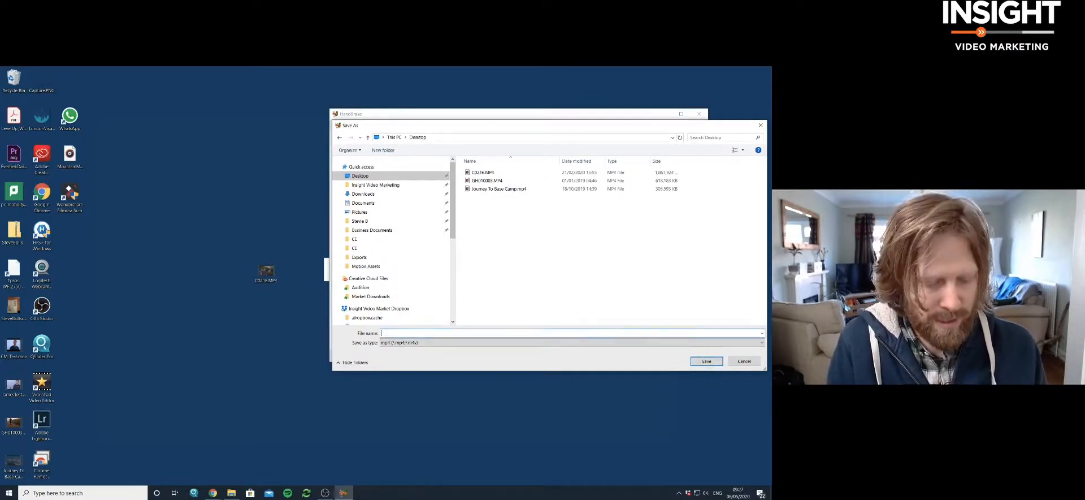
text(C0216_)
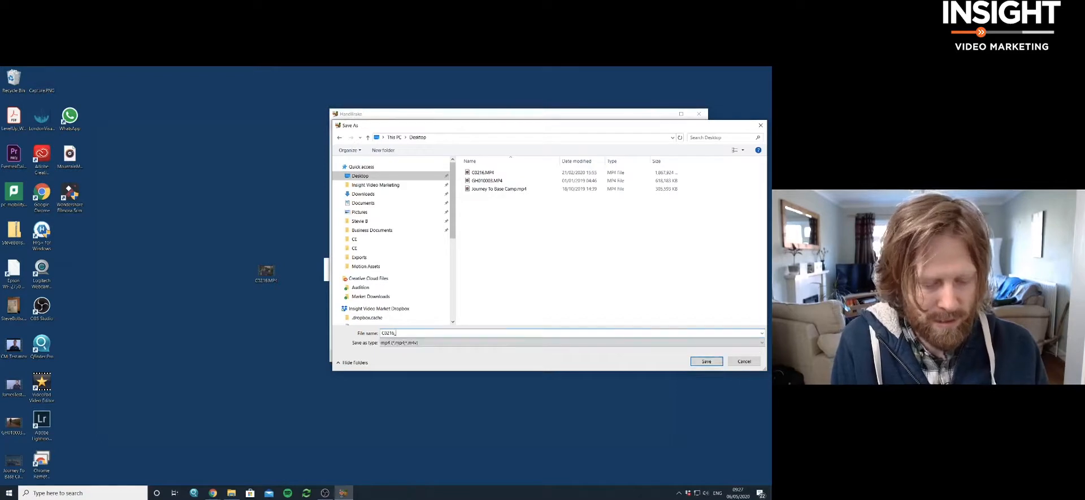
text(Small)
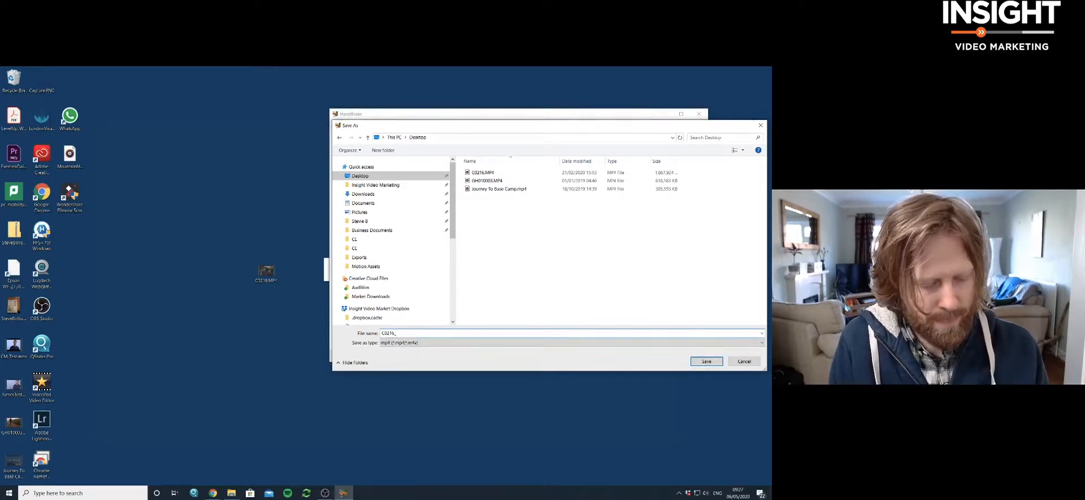
text(Files)
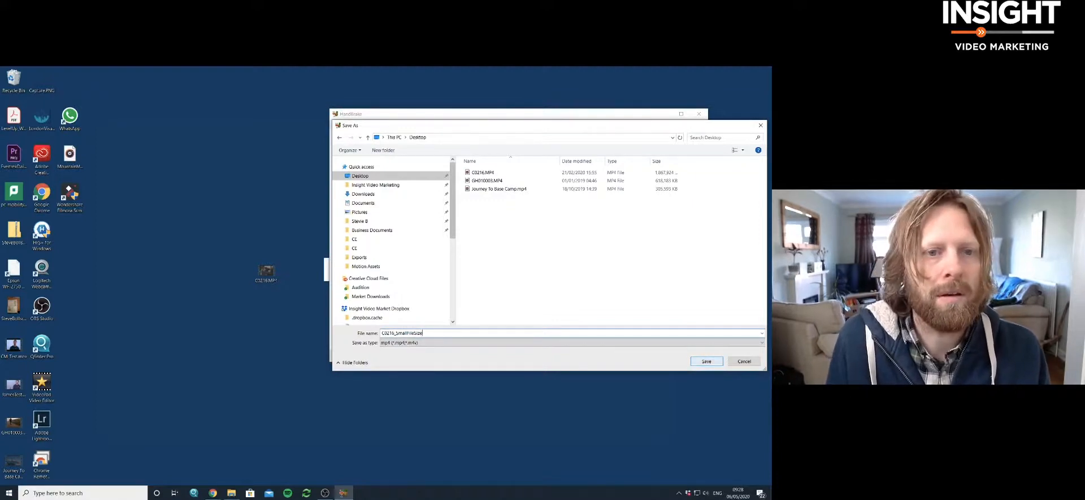
key(Return)
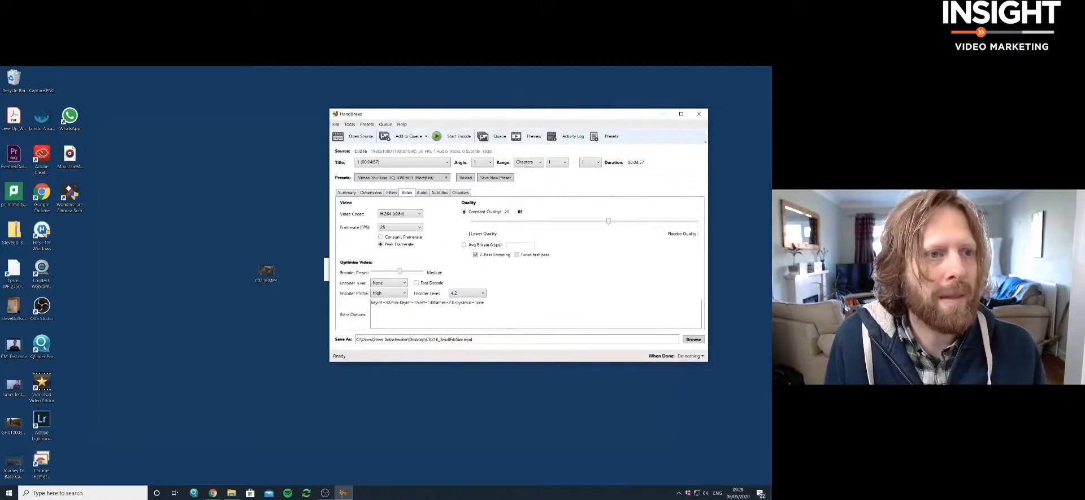
Check the output file path and start encoding the video
drag(357, 339, 473, 339)
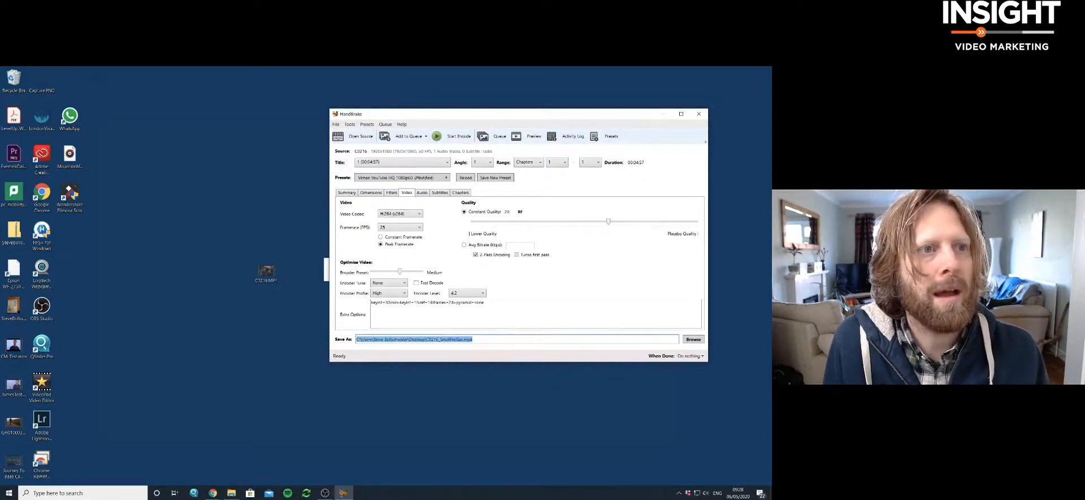
click(473, 340)
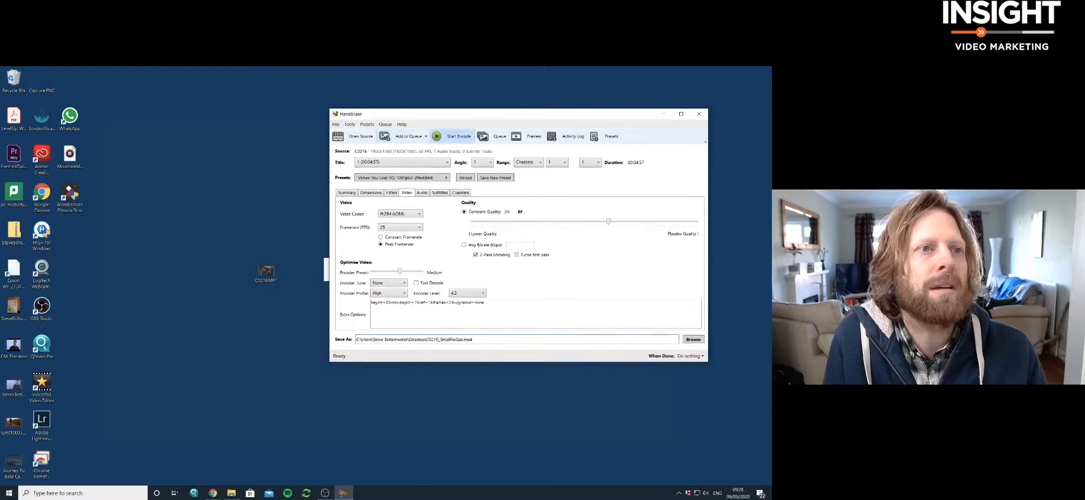
click(452, 136)
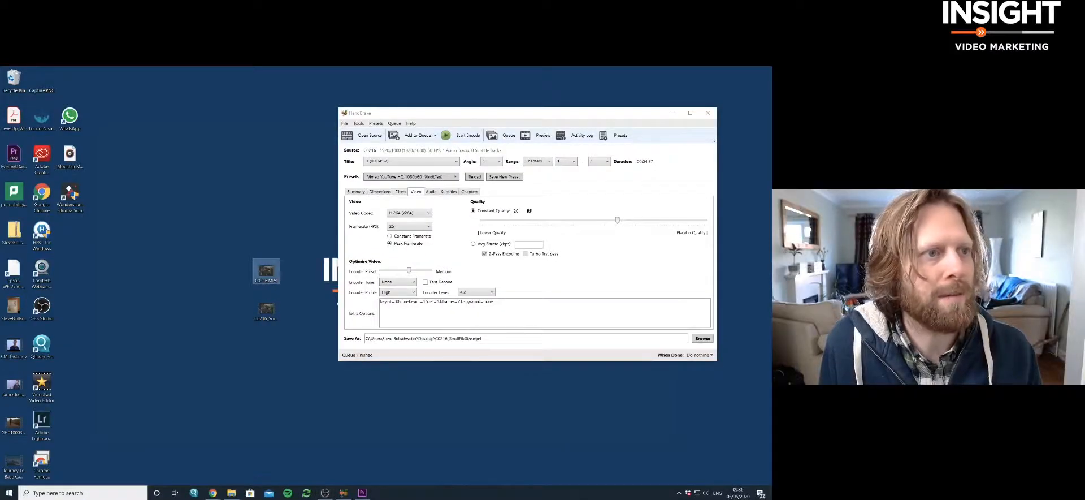
Open the file properties of C0216.MP4 on the desktop and examine its size, placing the window clear of the video files
click(267, 310)
drag(238, 238, 332, 368)
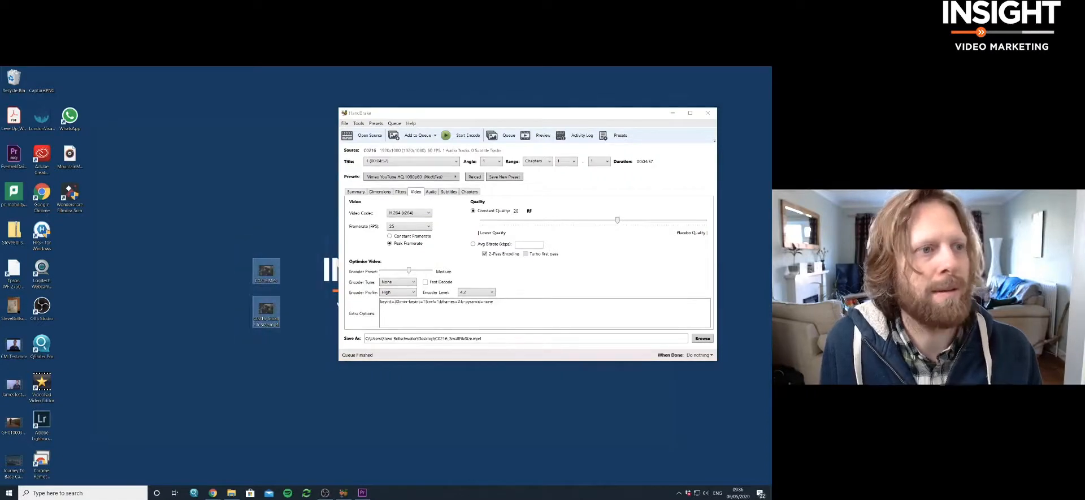
click(332, 368)
right_click(266, 275)
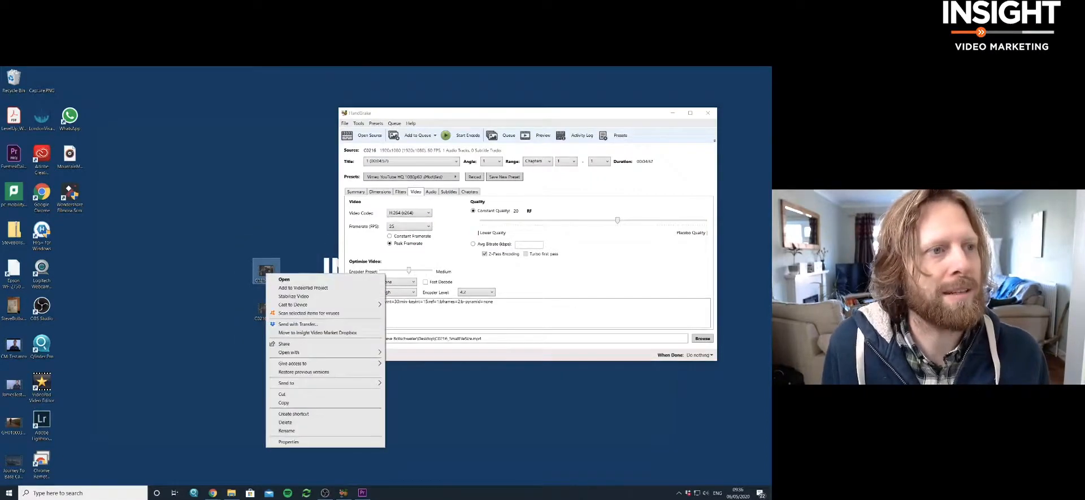
click(289, 441)
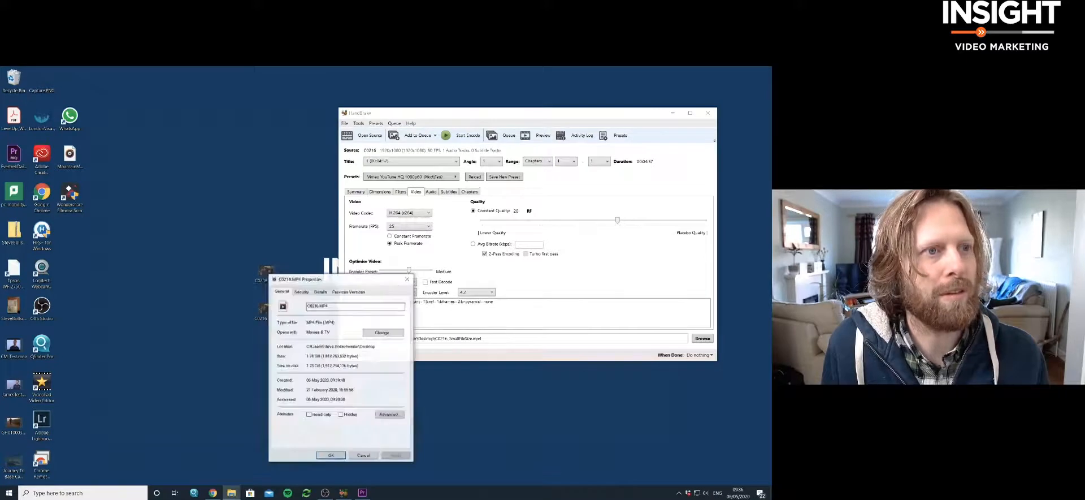
drag(316, 279, 383, 221)
drag(373, 299, 426, 298)
drag(425, 224, 177, 183)
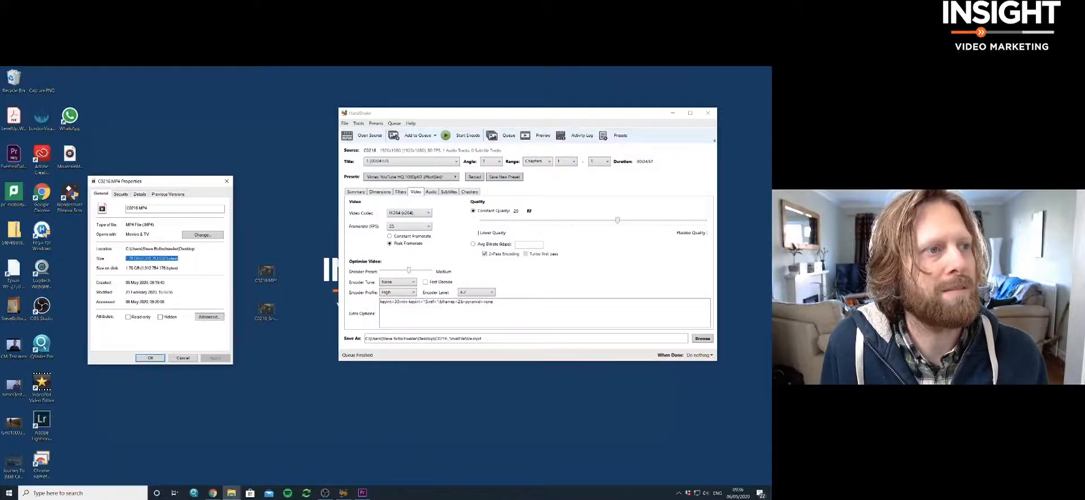
Open the file properties of C0216_SmallFileSize.mp4 beside the original's and compare the two file sizes
click(267, 310)
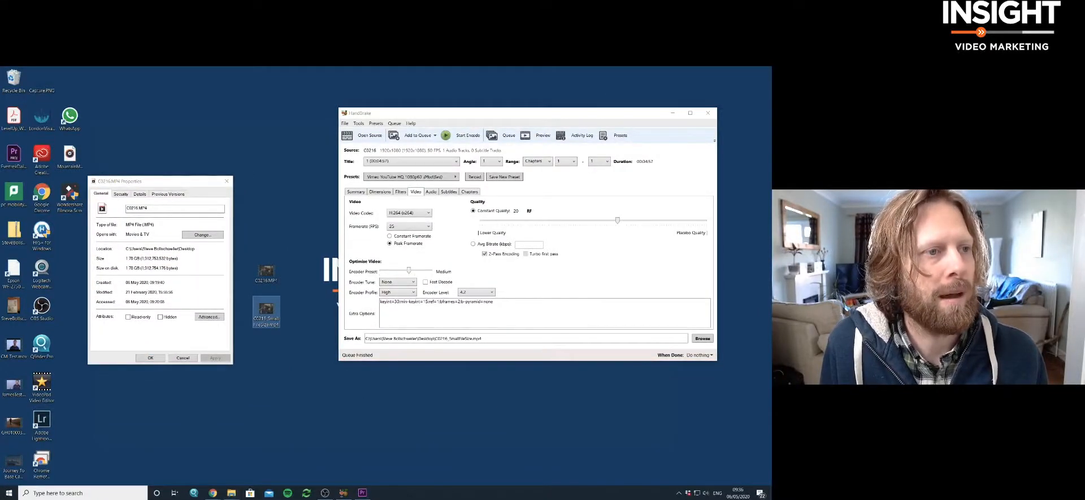
right_click(267, 310)
click(293, 478)
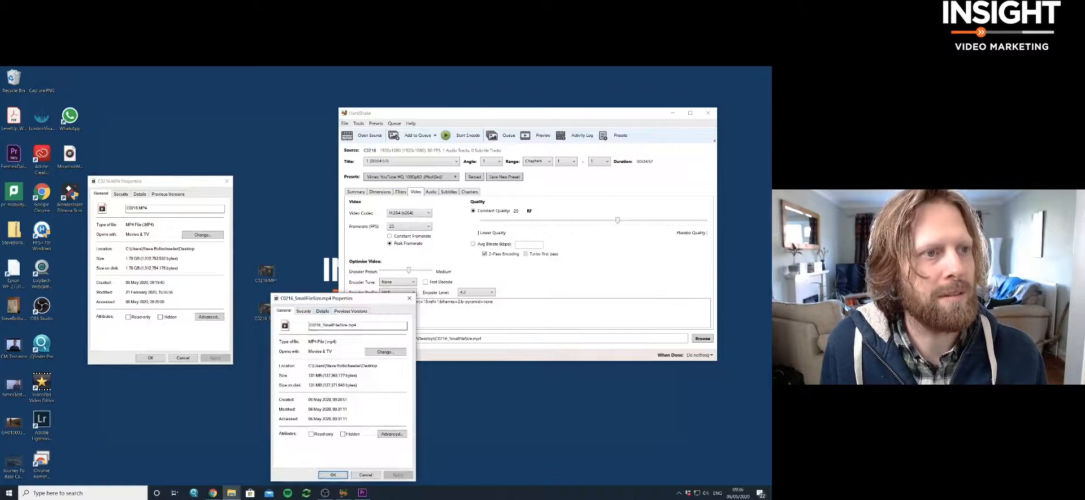
drag(334, 299, 304, 182)
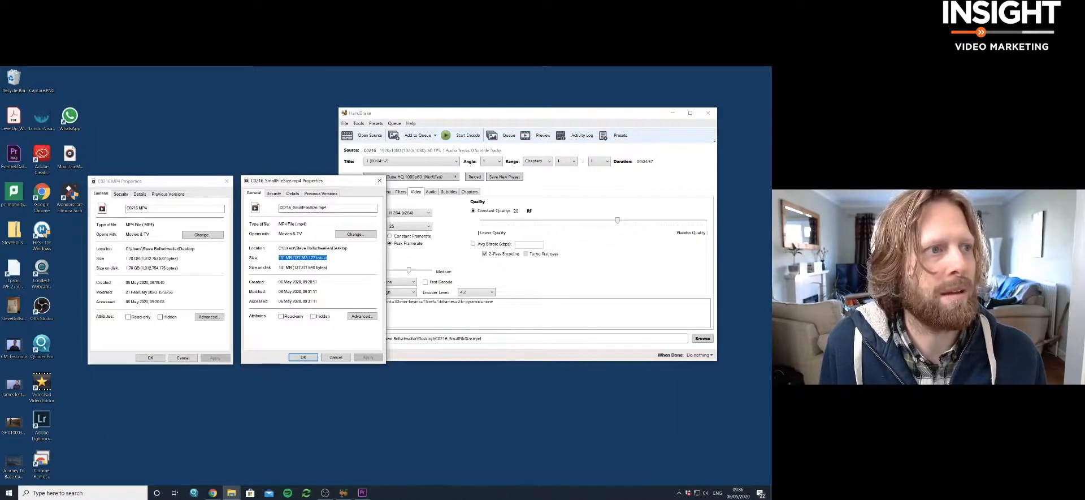
click(281, 257)
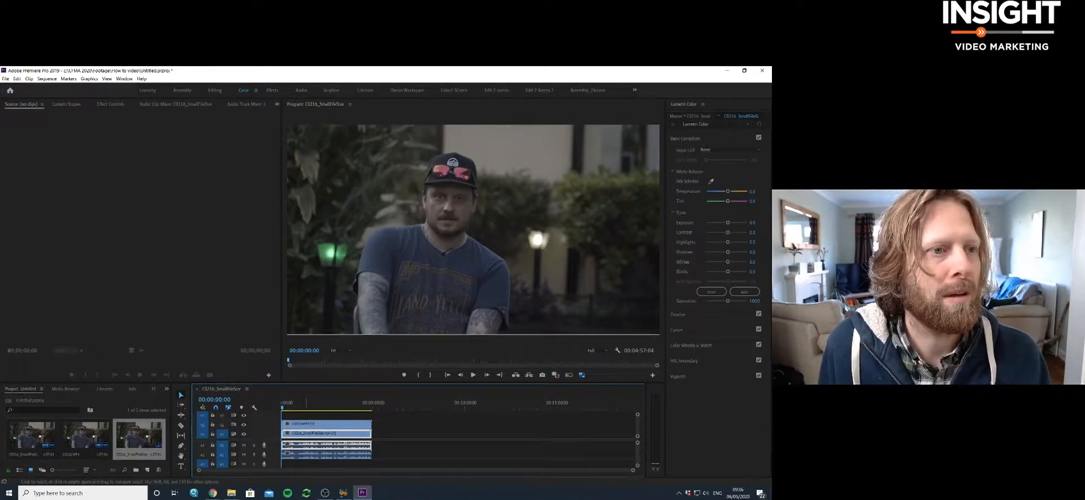
Switch to Premiere Pro and compare the original and compressed clips on the timeline, viewing the picture in a maximized program monitor
click(298, 424)
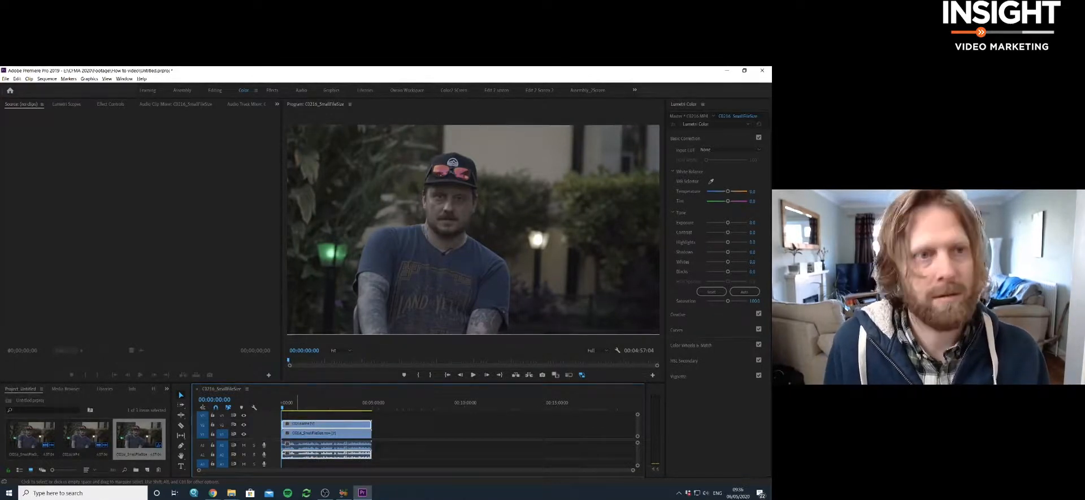
key(grave)
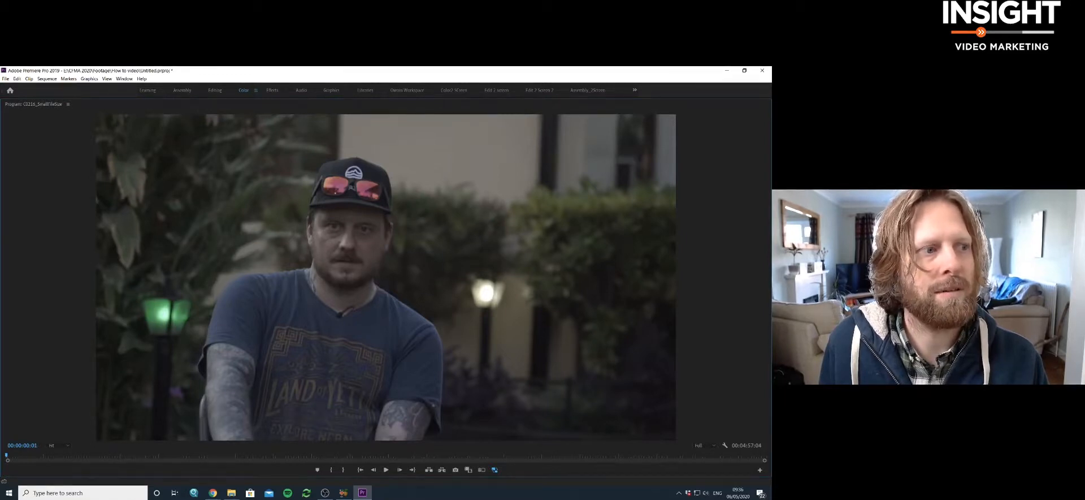
key(grave)
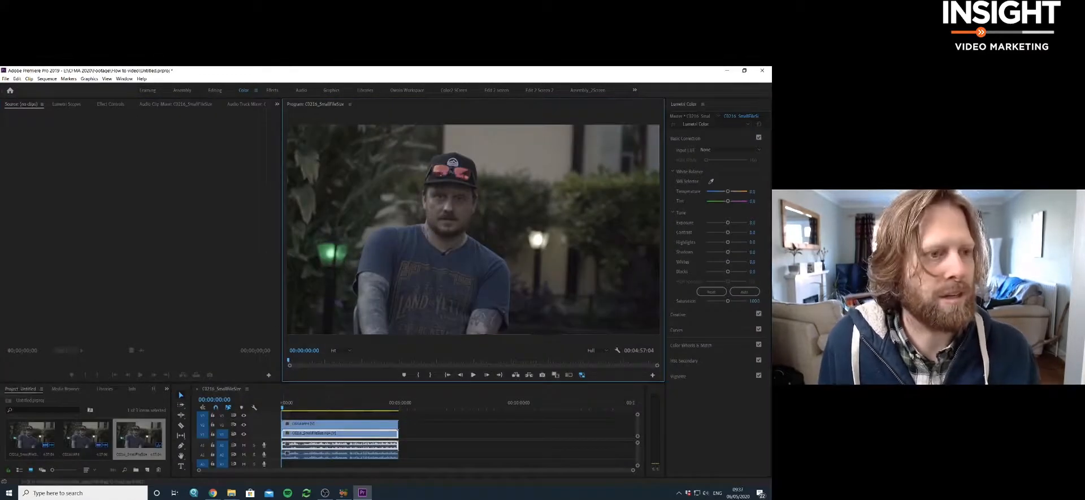
click(339, 423)
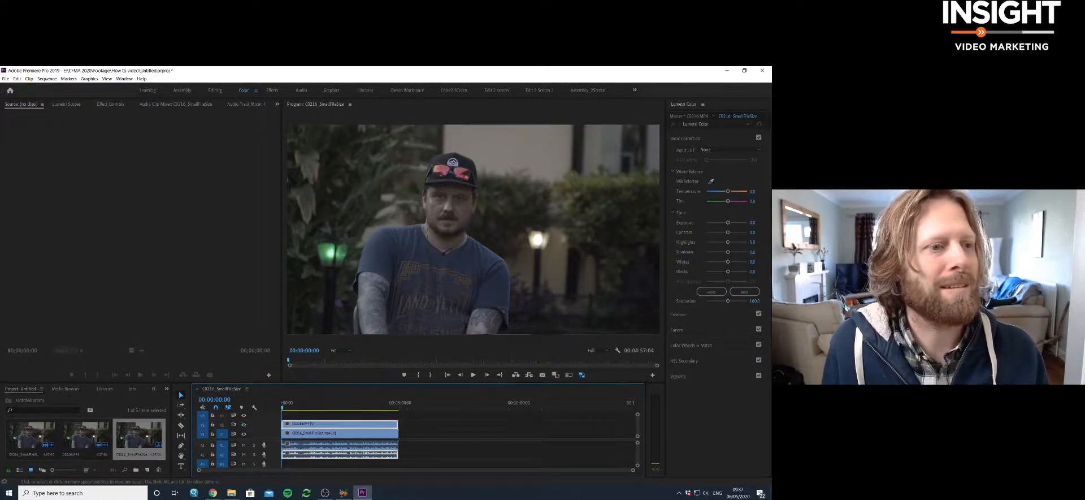
click(305, 434)
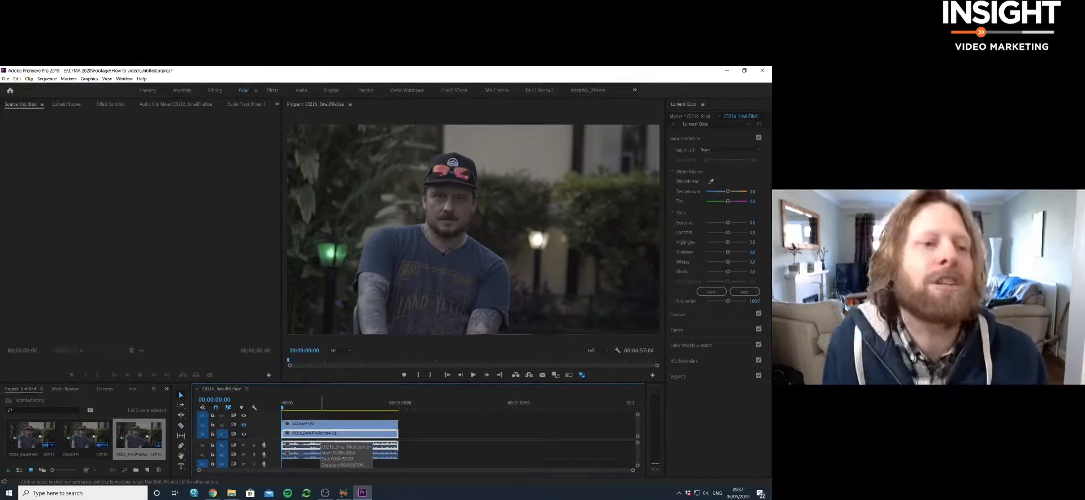
drag(327, 415, 356, 458)
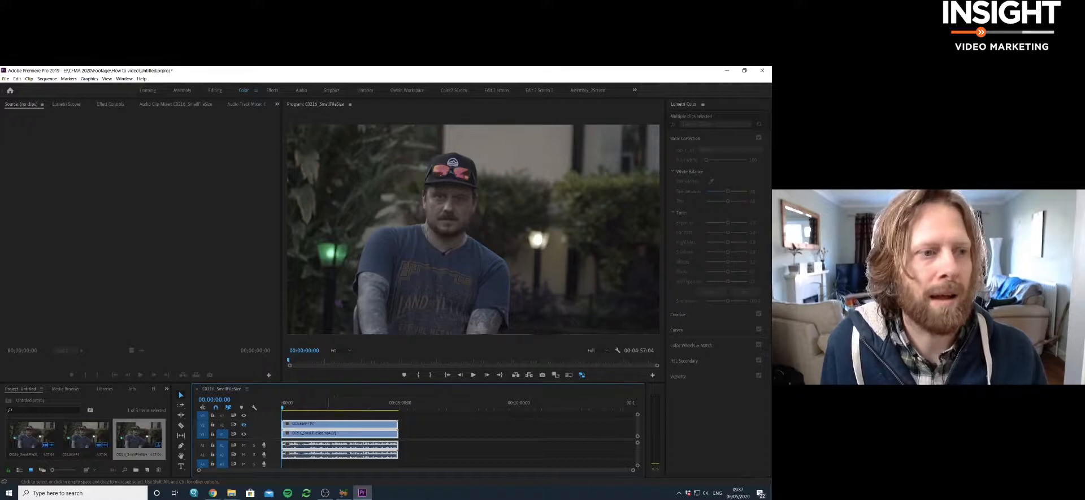
Minimize Premiere Pro, recheck the original video's file size and close both file properties windows
click(727, 71)
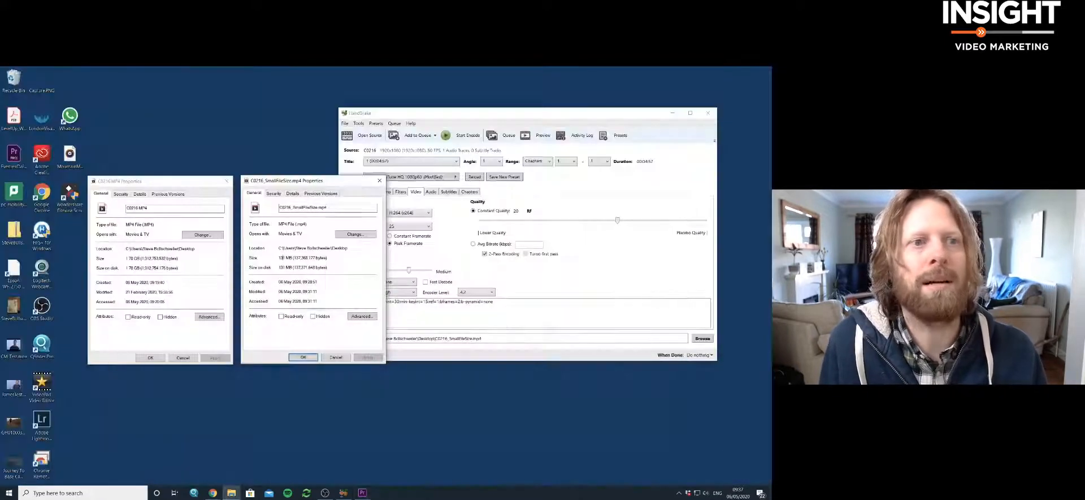
drag(126, 258, 178, 258)
click(380, 180)
click(226, 181)
Switch to HandBrake, view the subtitle track settings and return to the video settings
click(452, 113)
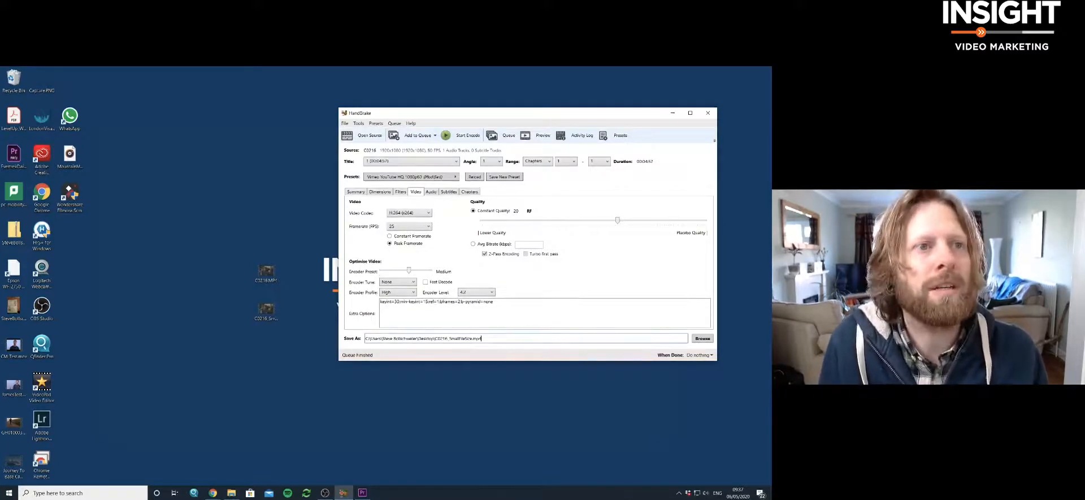
click(449, 191)
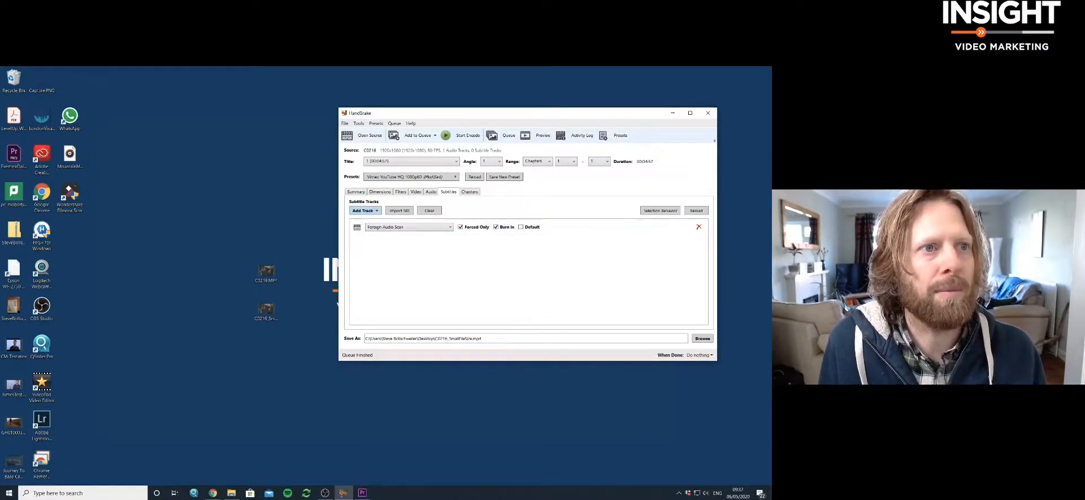
click(415, 192)
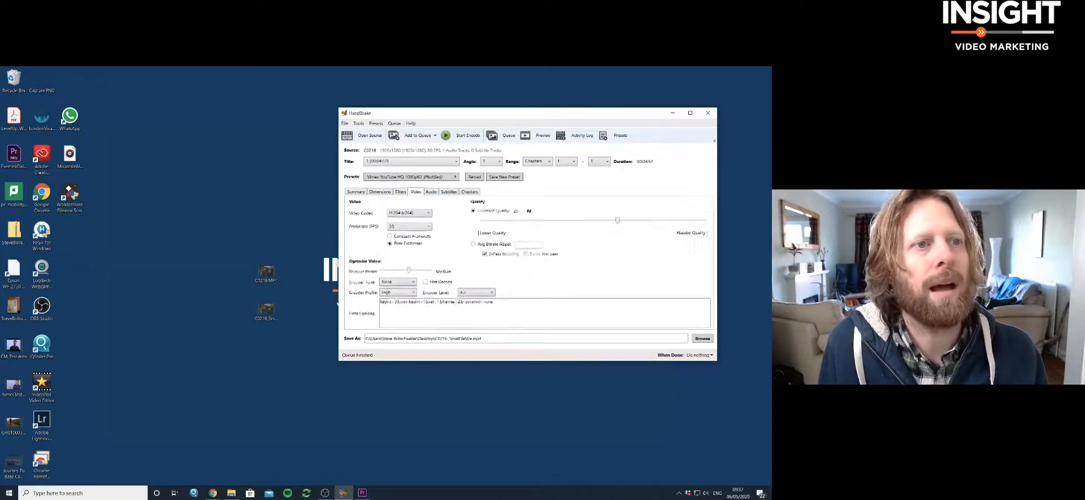